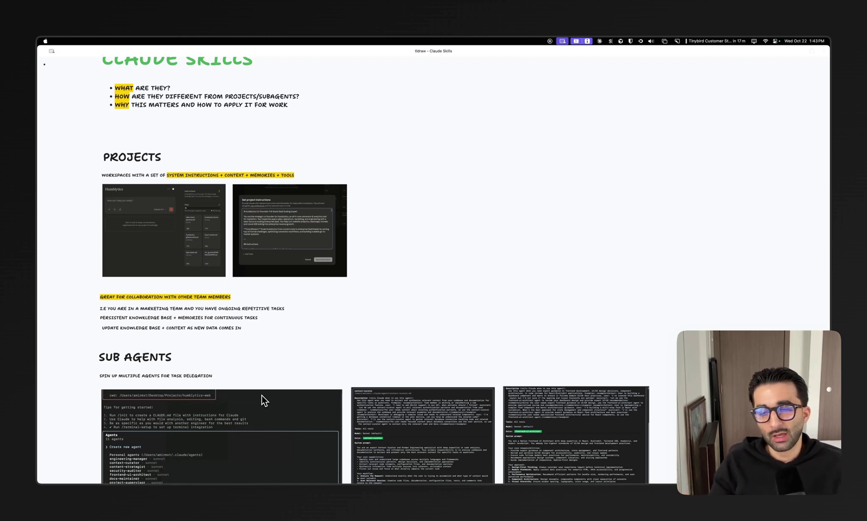
# Scroll the tldraw board through the remaining Skills examples, then bring up the overview of open windows
pyautogui.scroll(-8, 428, 409)
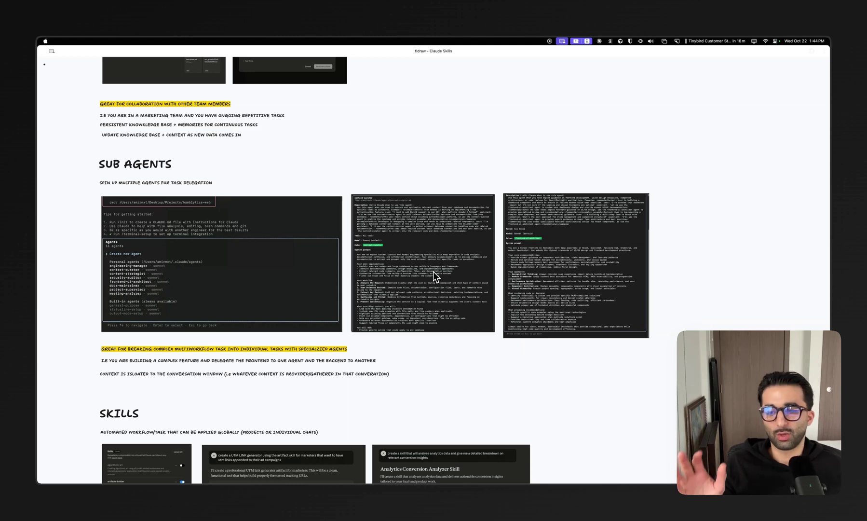
pyautogui.scroll(3, 379, 250)
pyautogui.scroll(-10, 382, 276)
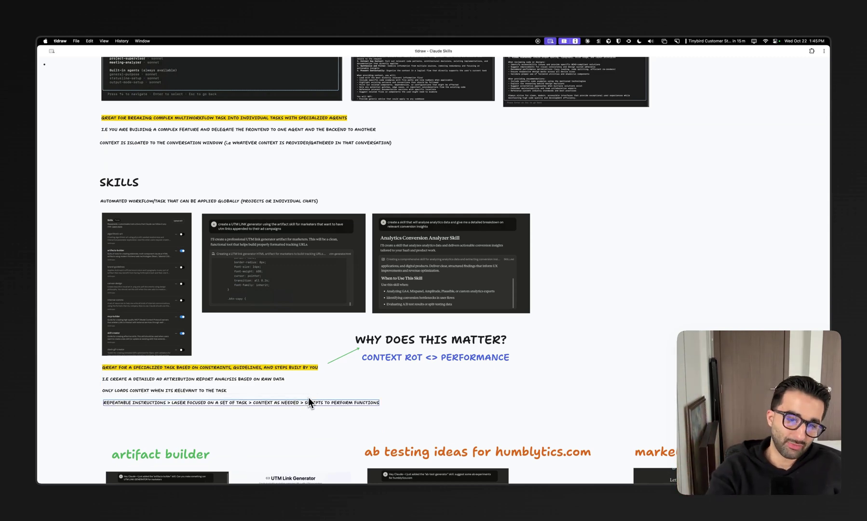
pyautogui.scroll(-5, 308, 399)
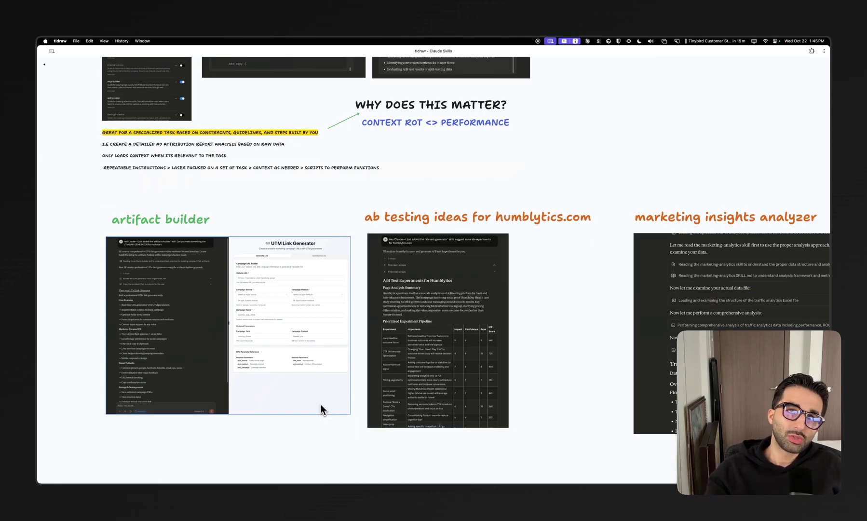
pyautogui.hscroll(2, 320, 405)
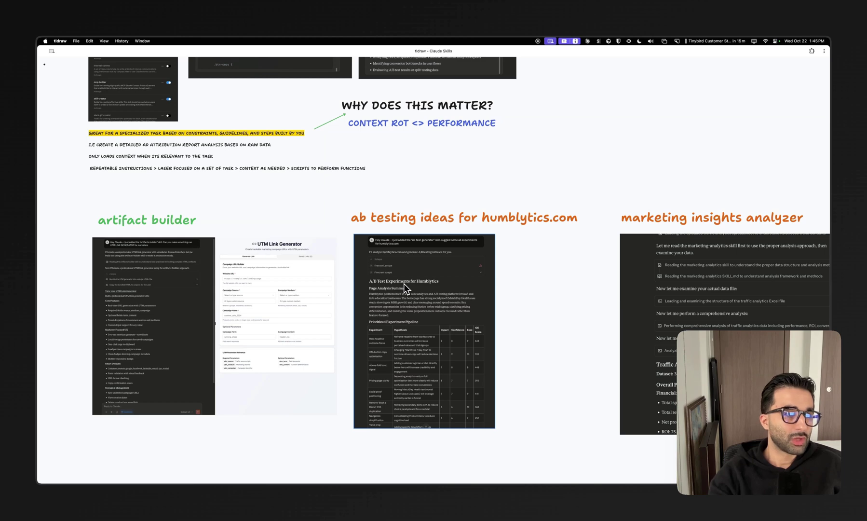
pyautogui.scroll(2, 407, 288)
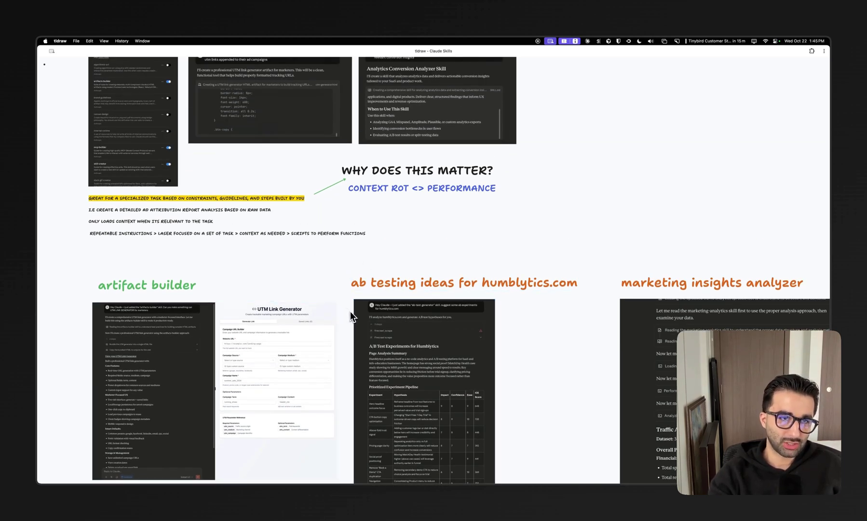
pyautogui.scroll(3, 350, 311)
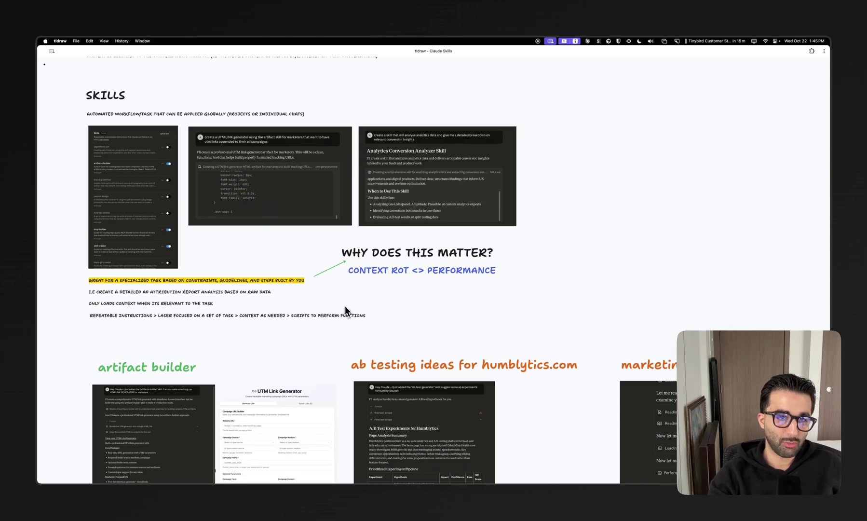
pyautogui.hotkey('ctrl', 'Up')
# Switch to Chrome and read the 'How to create custom Skills' article with its Brand Guidelines example
pyautogui.click(298, 204)
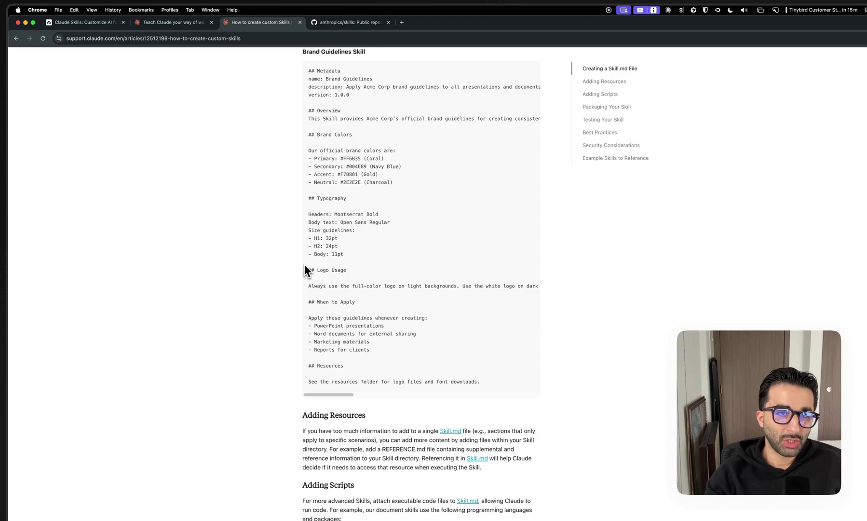
pyautogui.scroll(15, 318, 269)
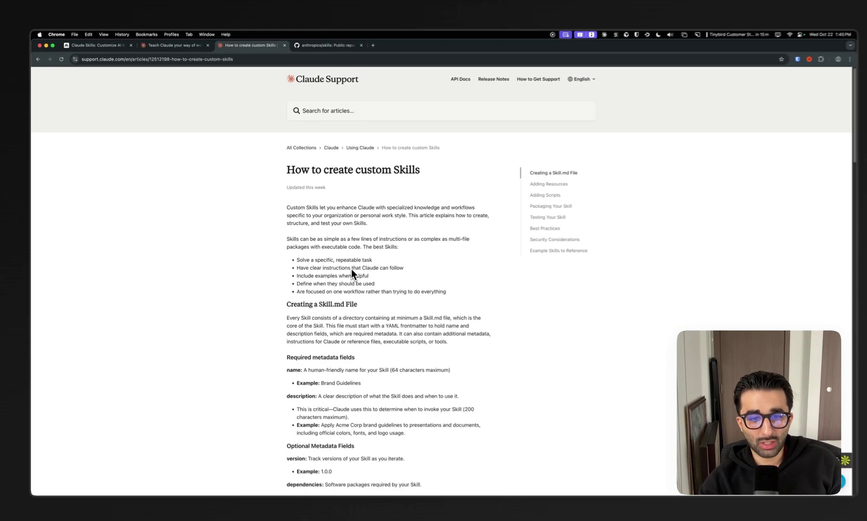
pyautogui.scroll(-15, 376, 262)
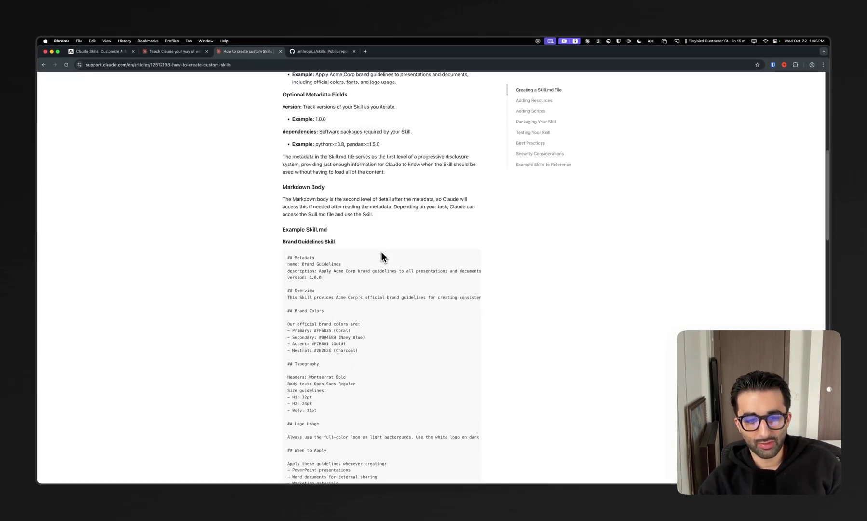
pyautogui.scroll(-20, 381, 257)
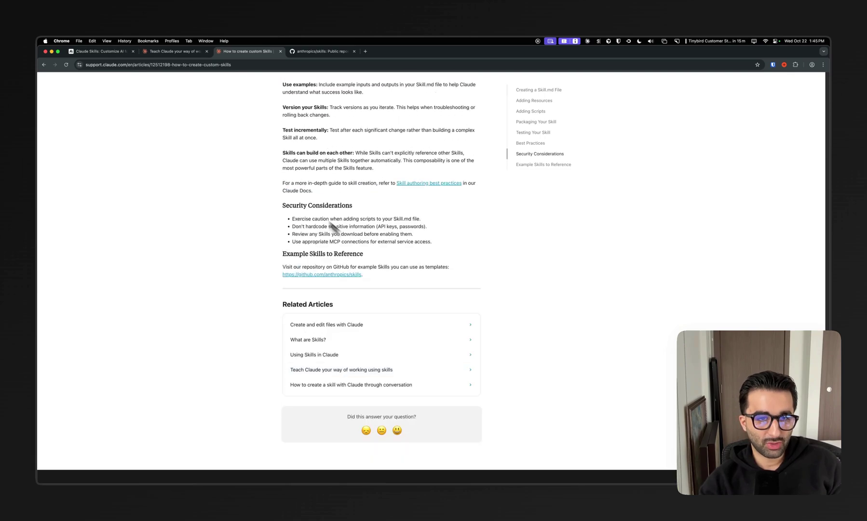
# Read through the 'Teach Claude your way of working using skills' article, then show all open windows
pyautogui.click(176, 51)
pyautogui.scroll(8, 429, 205)
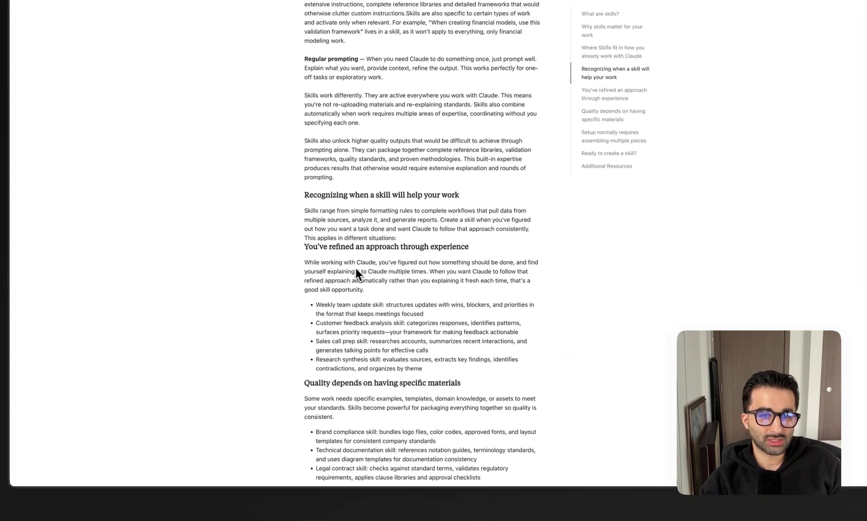
pyautogui.scroll(10, 358, 268)
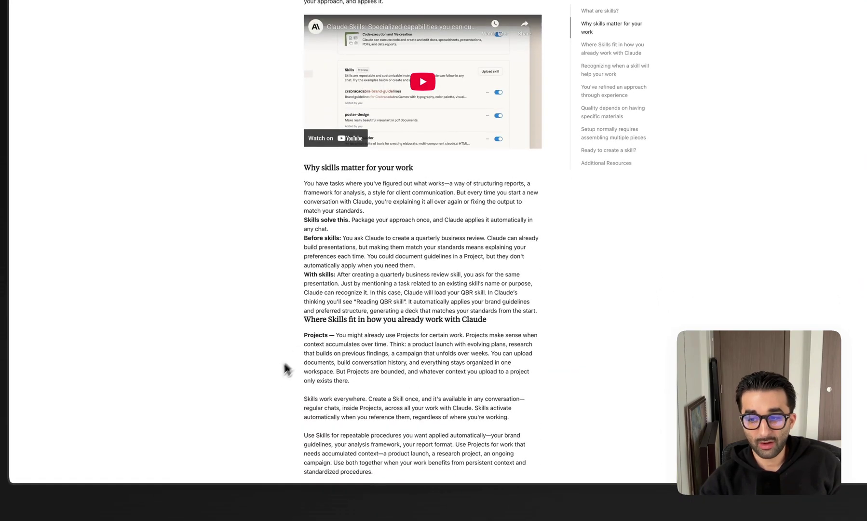
pyautogui.scroll(3, 424, 368)
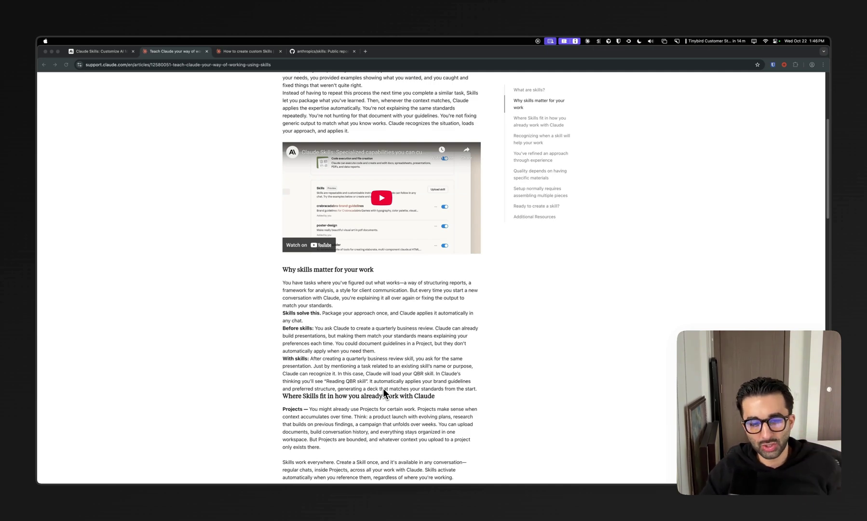
pyautogui.scroll(-5, 383, 388)
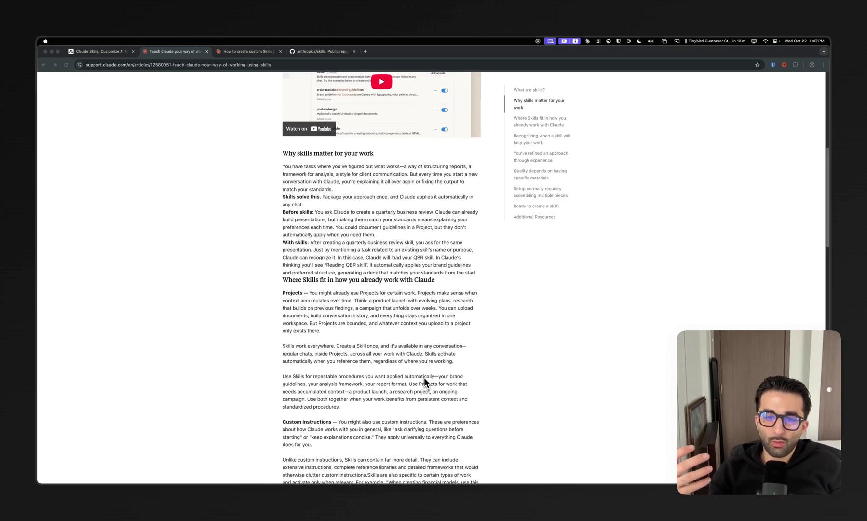
pyautogui.scroll(-4, 429, 366)
pyautogui.scroll(-1, 437, 355)
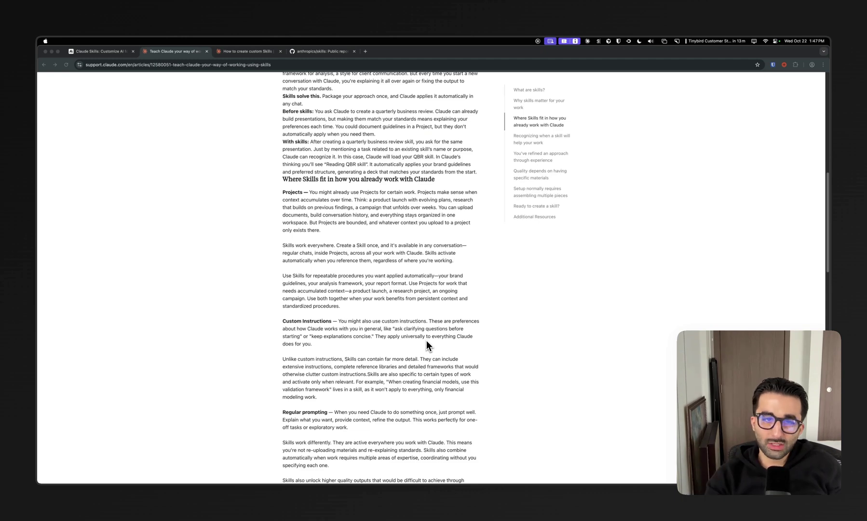
pyautogui.scroll(-3, 395, 319)
pyautogui.scroll(-5, 376, 353)
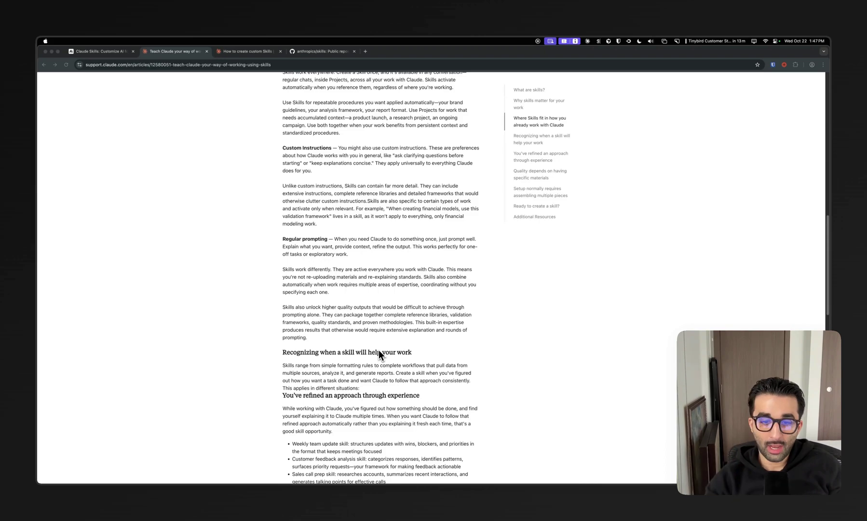
pyautogui.scroll(-8, 379, 352)
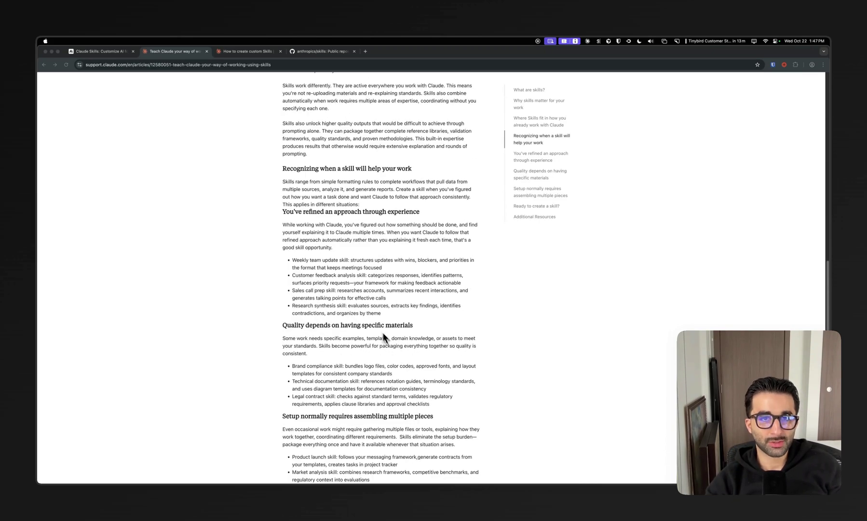
pyautogui.hotkey('ctrl', 'Up')
# In Claude, open the 'Marketing campaign performance metrics' chat and read its metrics table, funnel and key insights
pyautogui.click(347, 201)
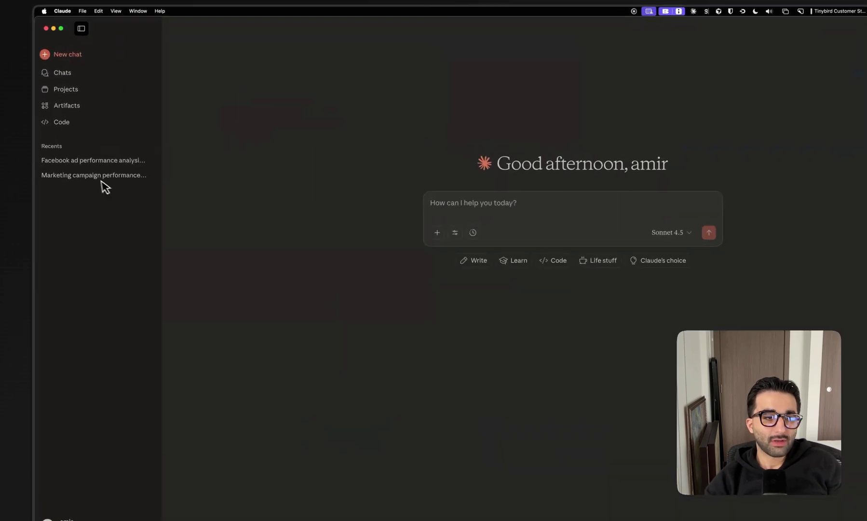
pyautogui.click(94, 177)
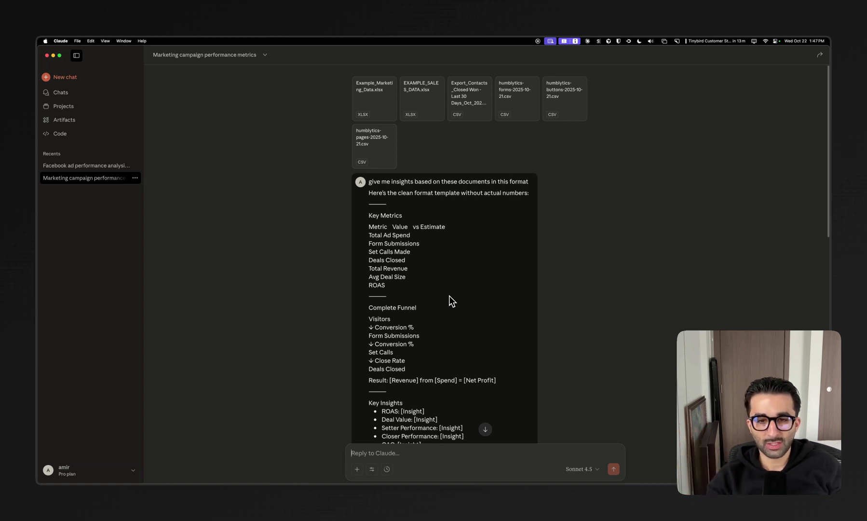
pyautogui.scroll(-3, 448, 296)
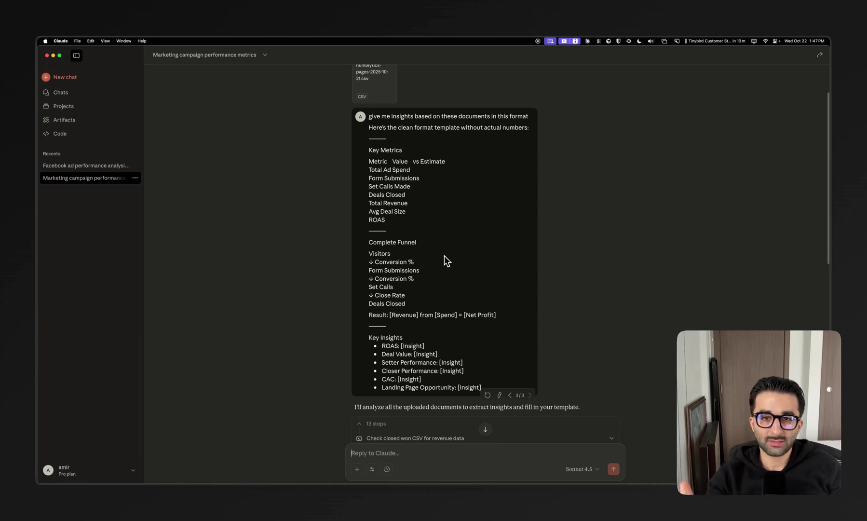
pyautogui.scroll(-4, 444, 260)
pyautogui.scroll(7, 437, 299)
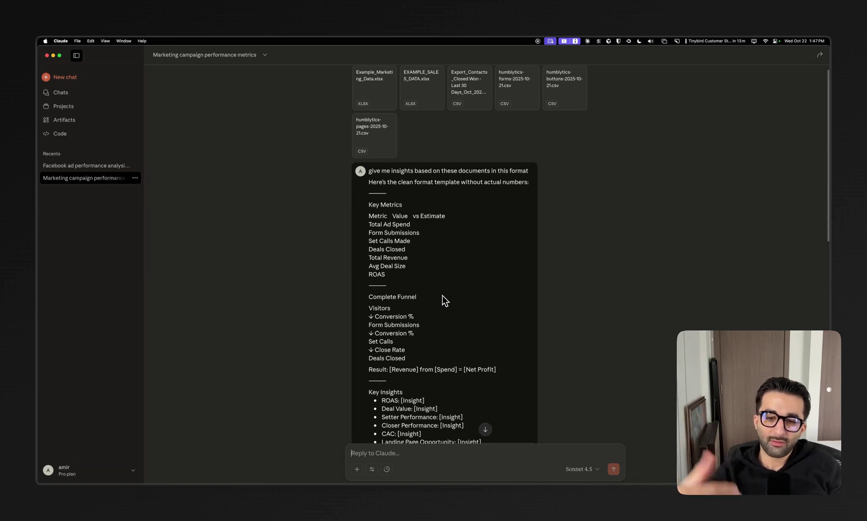
pyautogui.scroll(-12, 443, 295)
pyautogui.scroll(-2, 448, 322)
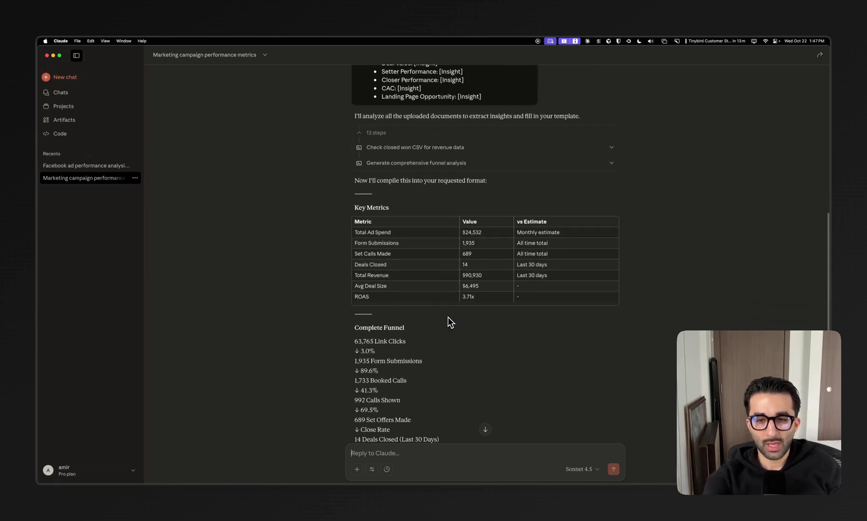
pyautogui.scroll(-2, 491, 311)
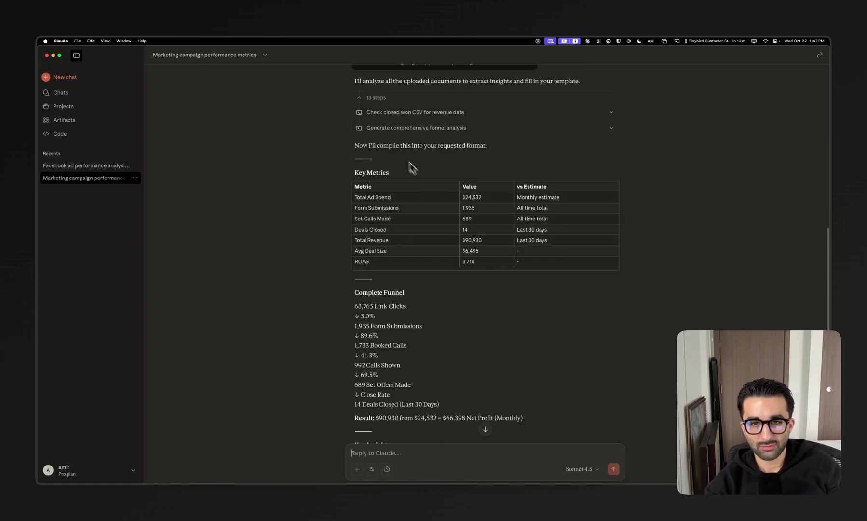
pyautogui.scroll(1, 412, 159)
pyautogui.scroll(-3, 458, 347)
pyautogui.scroll(18, 471, 362)
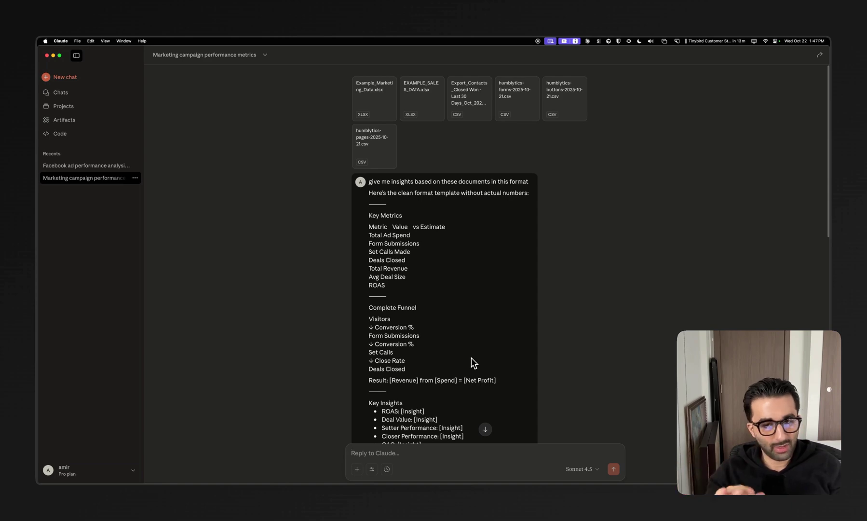
pyautogui.scroll(-15, 471, 358)
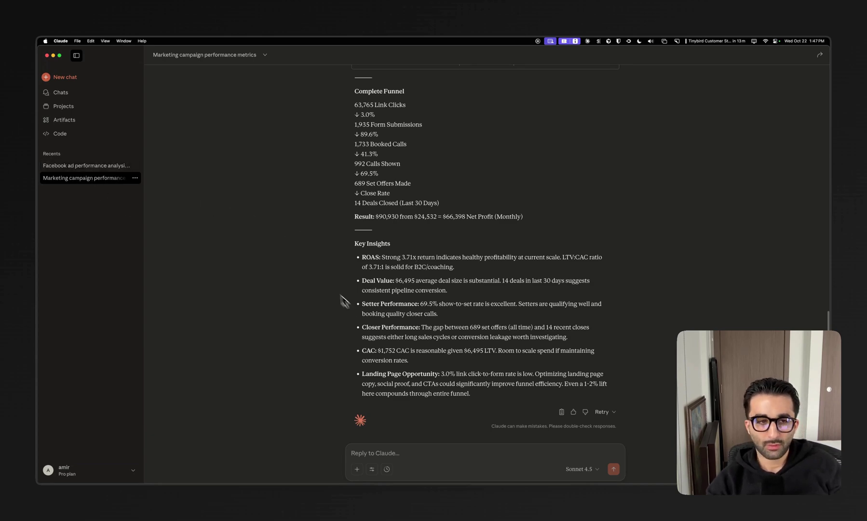
# Open the 'Facebook ad performance analysis' chat, then scroll the Capabilities settings down to the Skills list
pyautogui.click(94, 166)
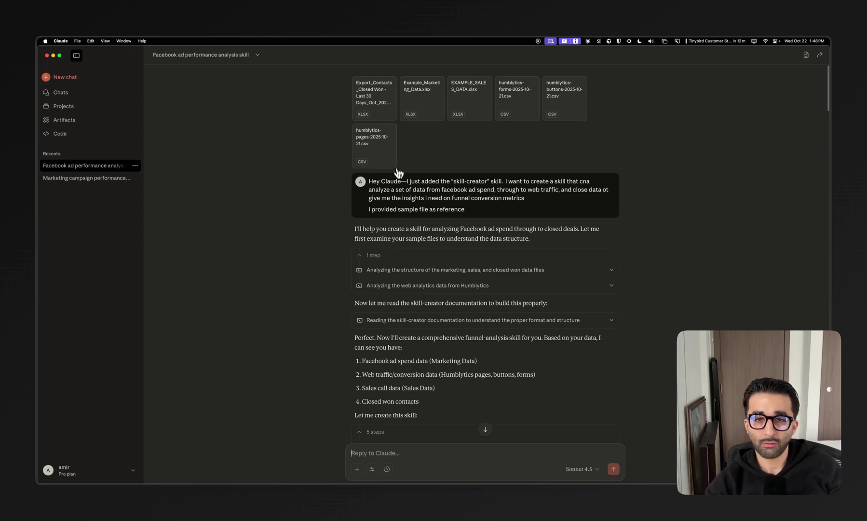
pyautogui.scroll(-4, 396, 173)
pyautogui.scroll(4, 390, 231)
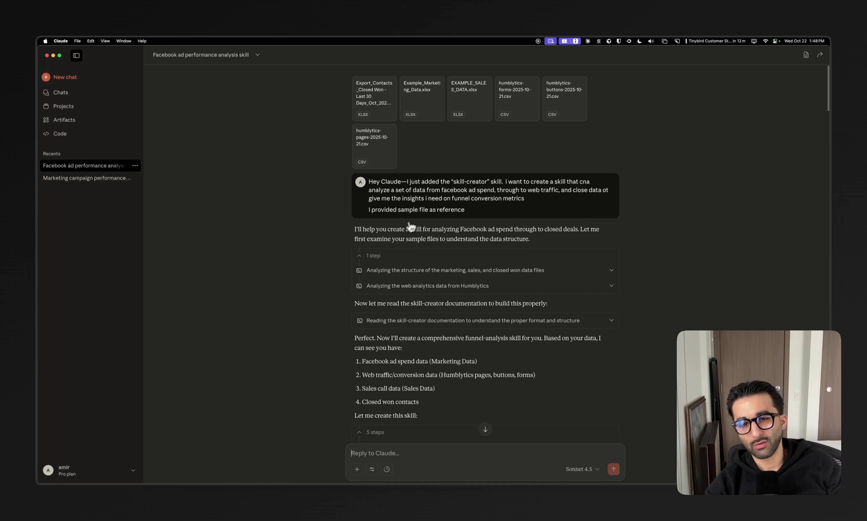
pyautogui.scroll(-5, 436, 252)
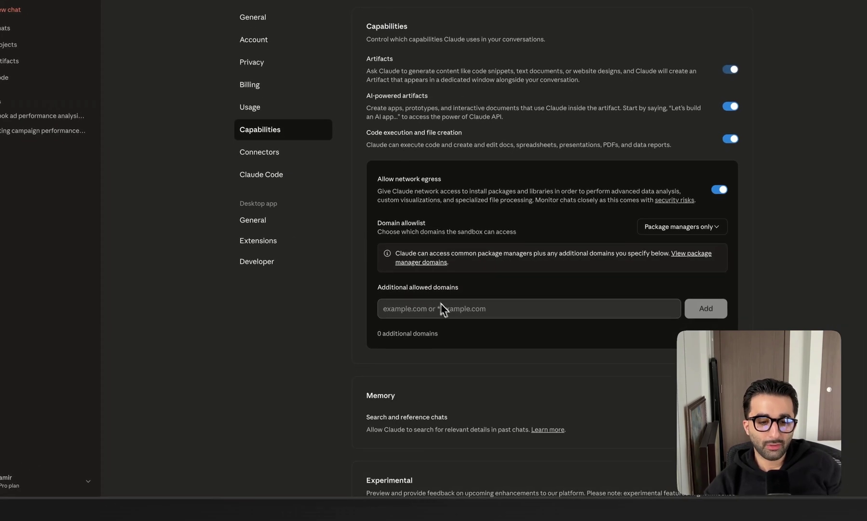
pyautogui.scroll(-5, 441, 306)
pyautogui.scroll(-10, 458, 320)
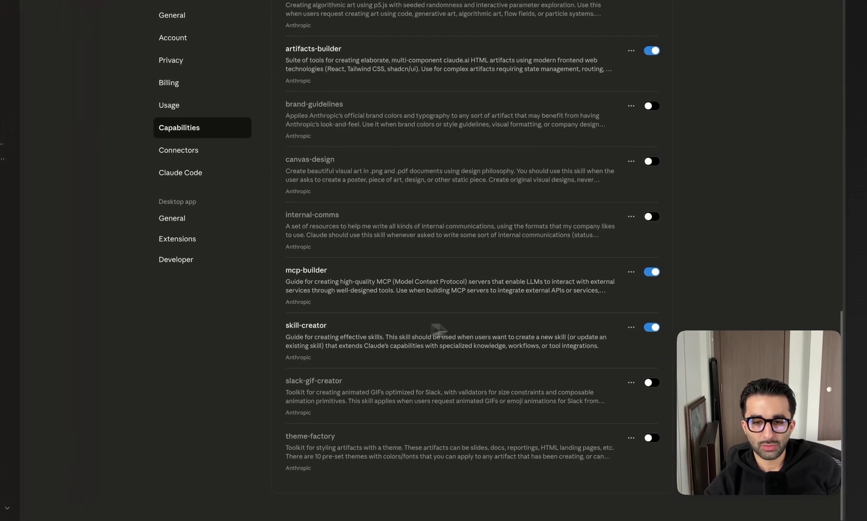
pyautogui.click(632, 327)
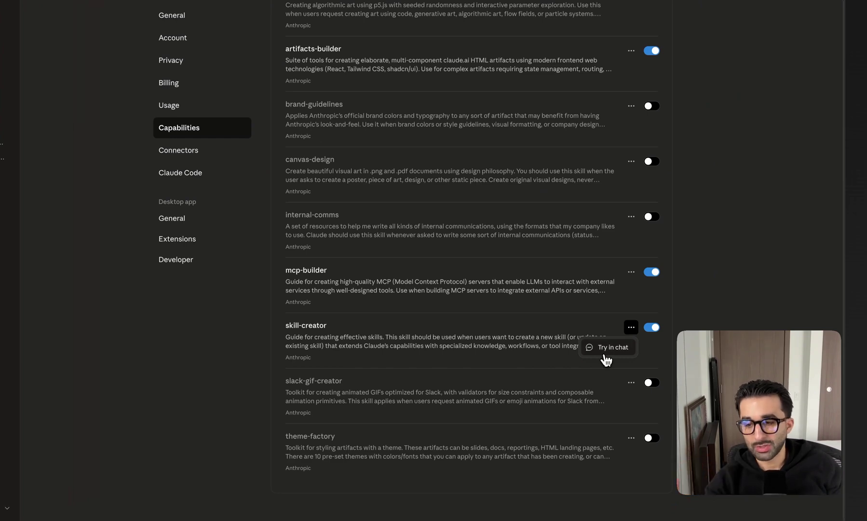
pyautogui.click(741, 257)
pyautogui.scroll(5, 760, 237)
pyautogui.scroll(4, 760, 237)
# In Finder, open the funnel-analyzer folder in Downloads and preview Skill.md
pyautogui.moveTo(321, 497)
pyautogui.click(369, 486)
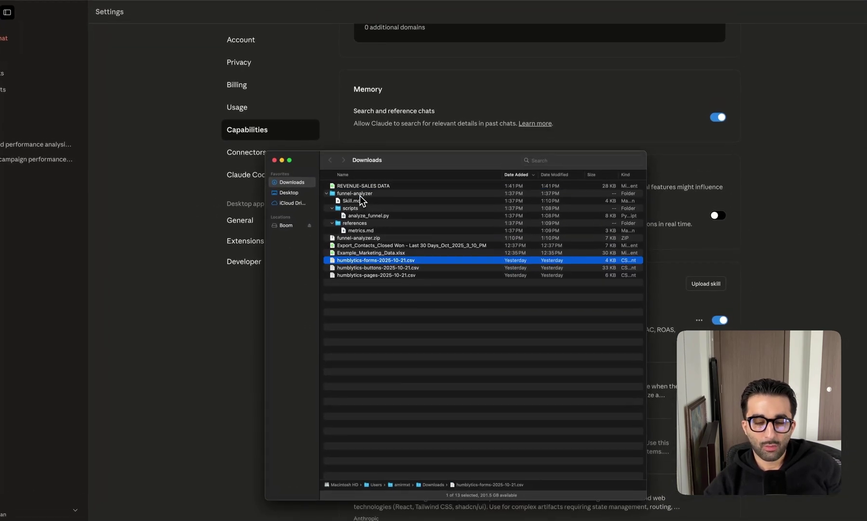
pyautogui.doubleClick(366, 174)
pyautogui.click(349, 218)
pyautogui.press('space')
pyautogui.scroll(-5, 473, 351)
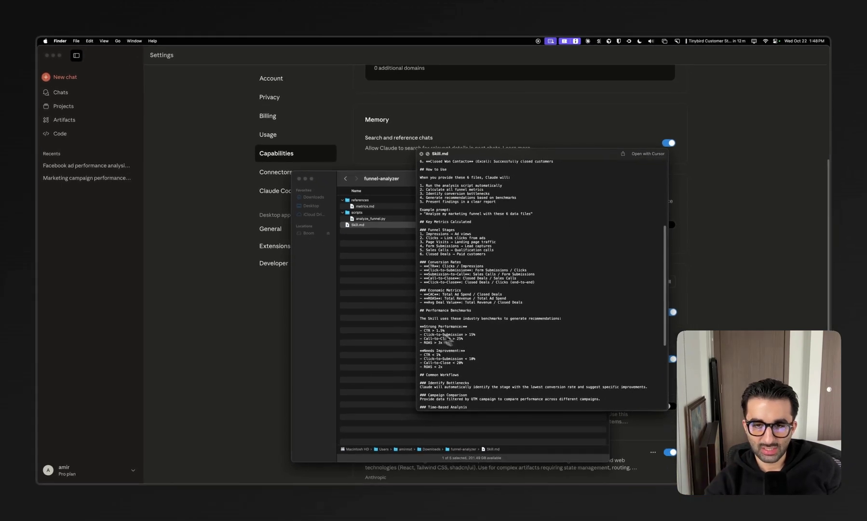
pyautogui.click(421, 153)
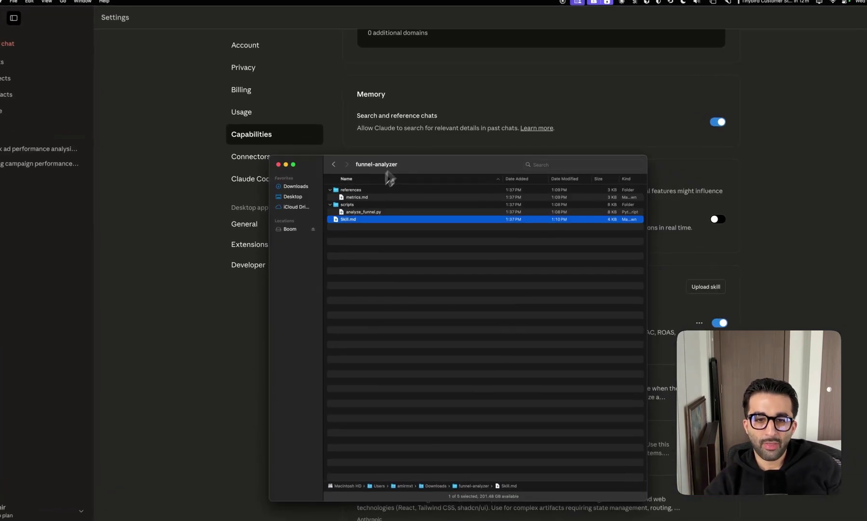
# Preview analyze_funnel.py and metrics.md, close the previews, and return to Claude's Capabilities settings
pyautogui.click(357, 211)
pyautogui.press('space')
pyautogui.press('space')
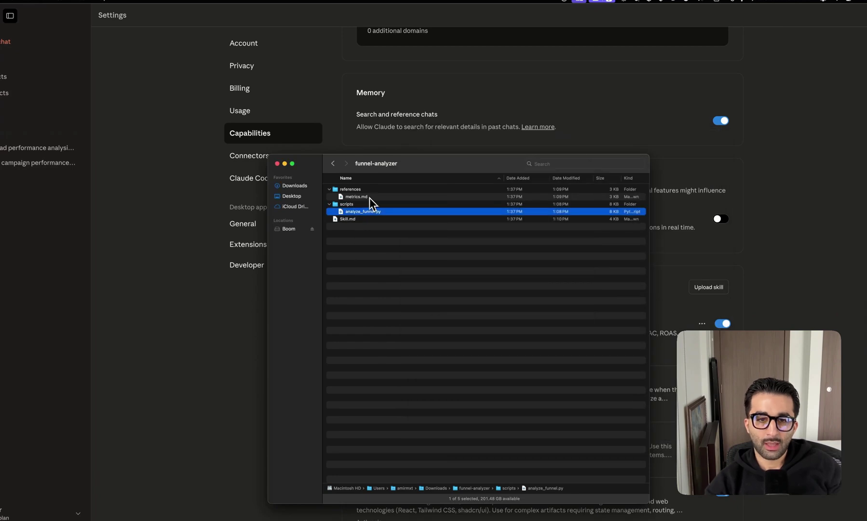
pyautogui.click(373, 198)
pyautogui.press('space')
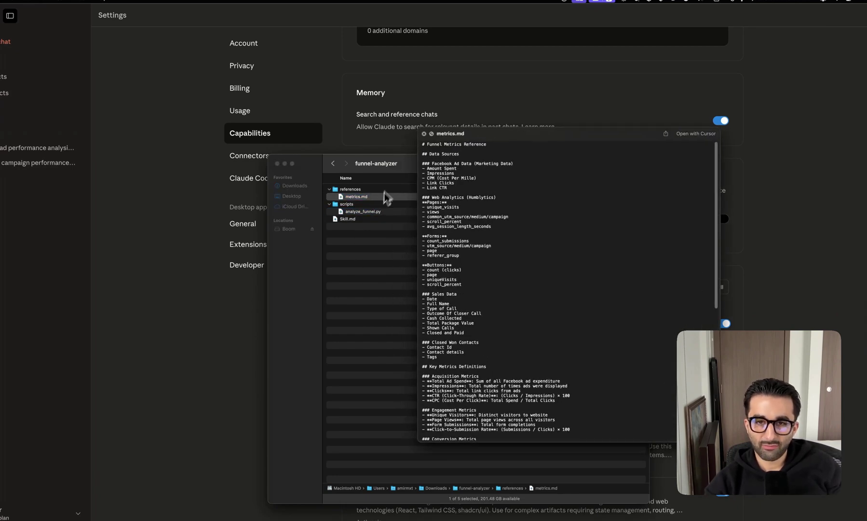
pyautogui.click(424, 133)
pyautogui.click(390, 264)
pyautogui.click(254, 383)
pyautogui.scroll(-10, 497, 351)
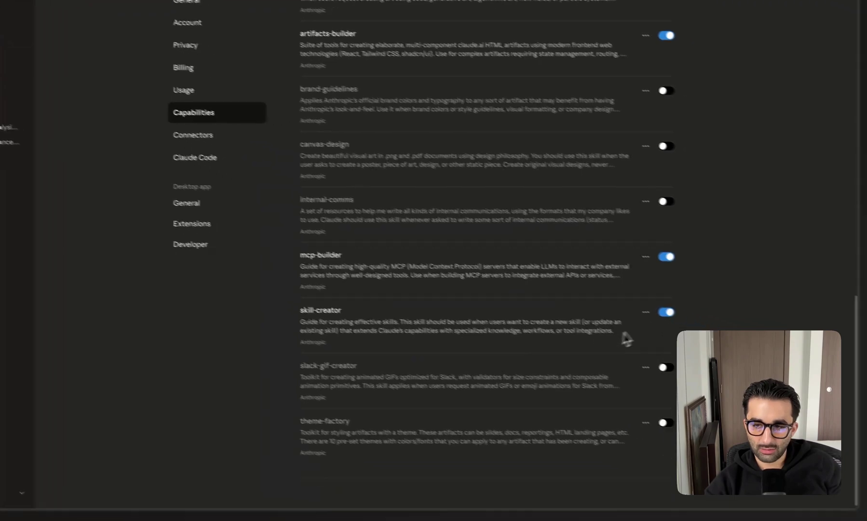
# Open the Upload skill dialog and cancel it without uploading anything
pyautogui.scroll(5, 627, 306)
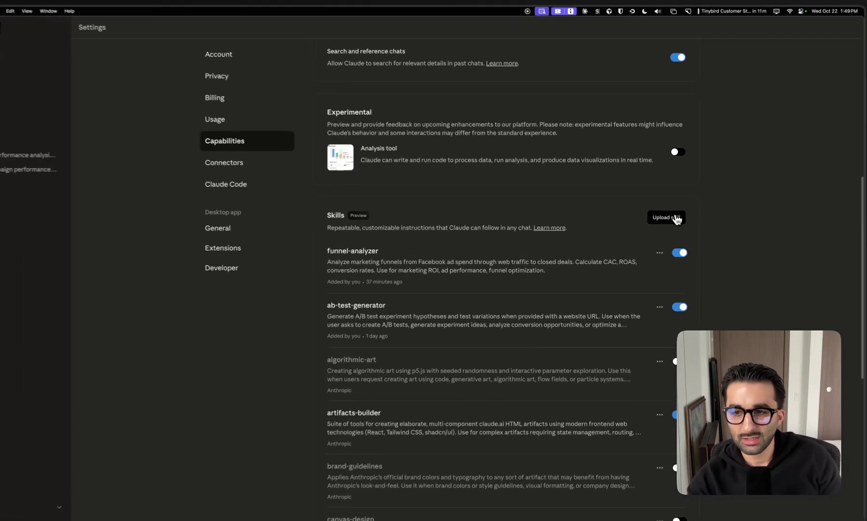
pyautogui.click(678, 218)
pyautogui.click(631, 248)
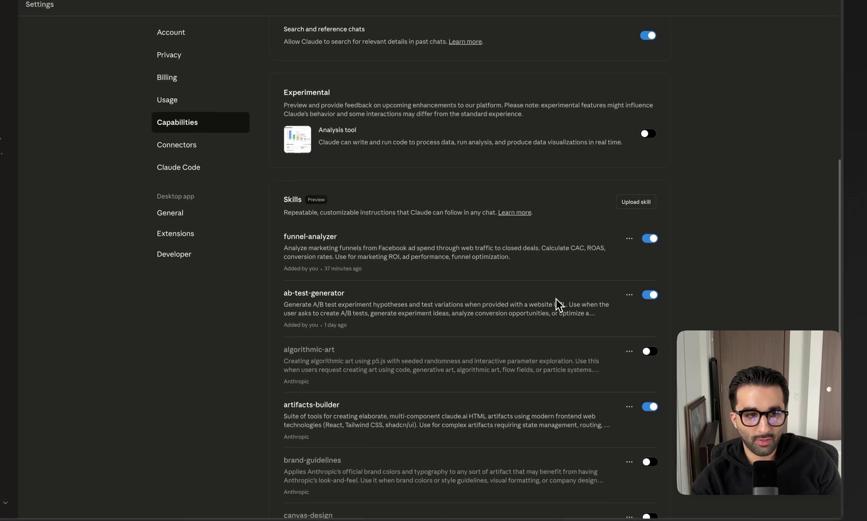
# Start a funnel-analyzer chat via 'Try in chat' and attach REVENUE-SALES DATA.xlsx plus five other data files
pyautogui.click(639, 238)
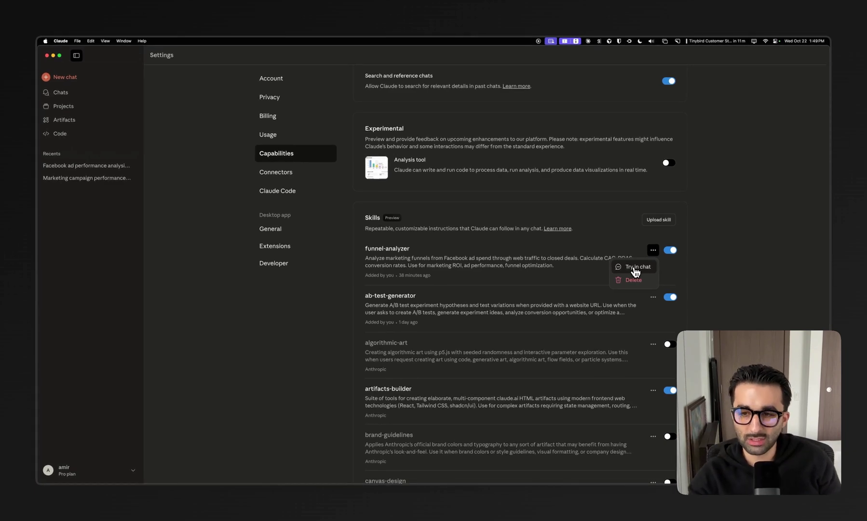
pyautogui.click(635, 268)
pyautogui.moveTo(571, 269); pyautogui.dragTo(521, 192)
pyautogui.moveTo(611, 418); pyautogui.dragTo(482, 189)
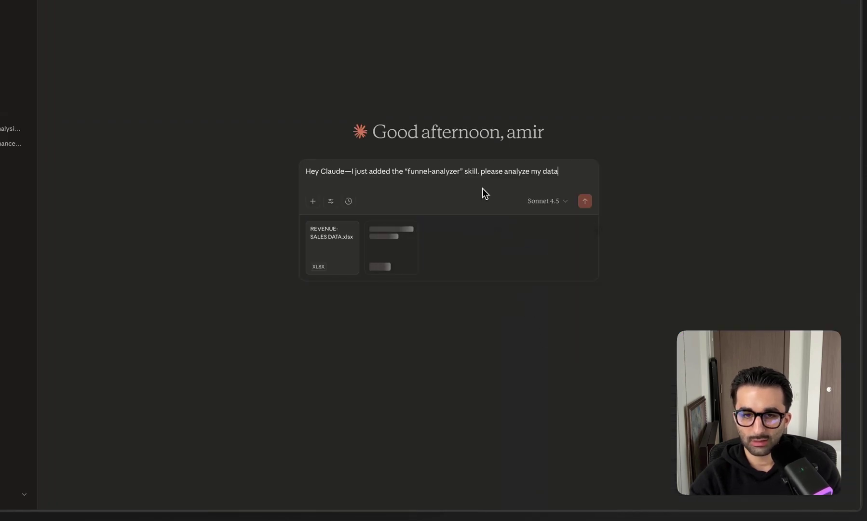
# Send the analysis request with the six files, glance at analyze_funnel.py in Downloads, then return to Claude
pyautogui.click(586, 203)
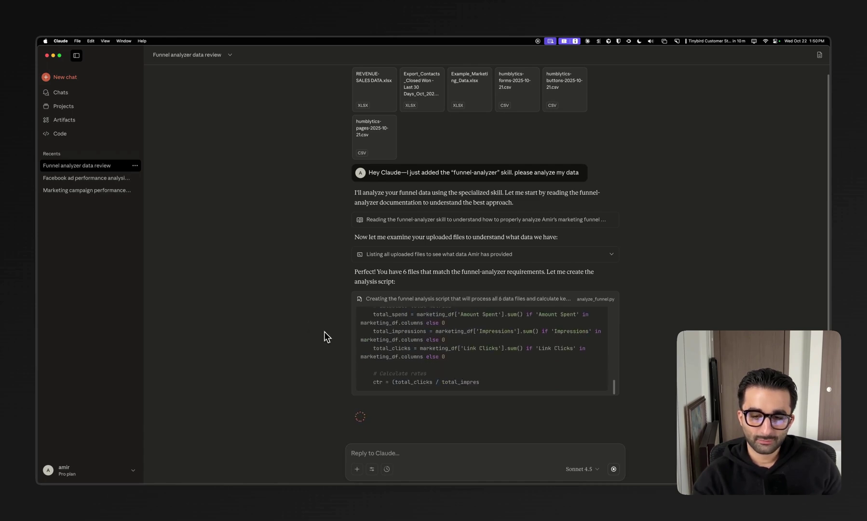
pyautogui.click(371, 479)
pyautogui.click(608, 308)
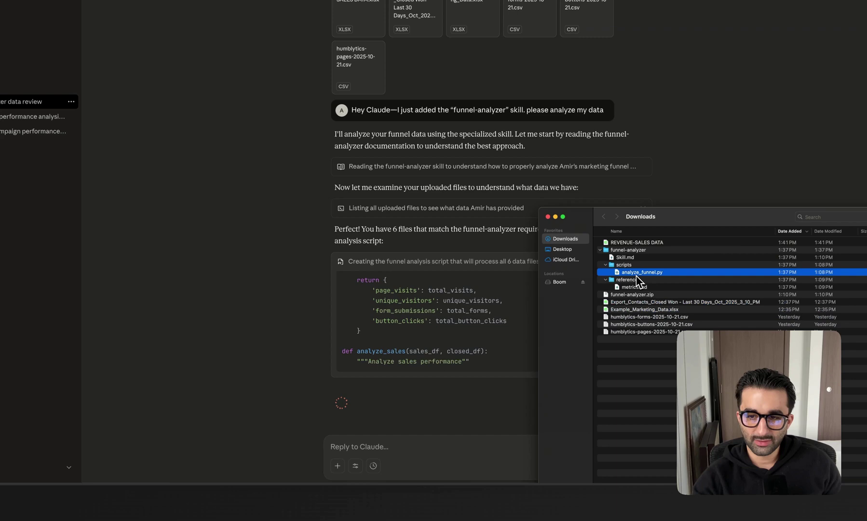
pyautogui.click(291, 339)
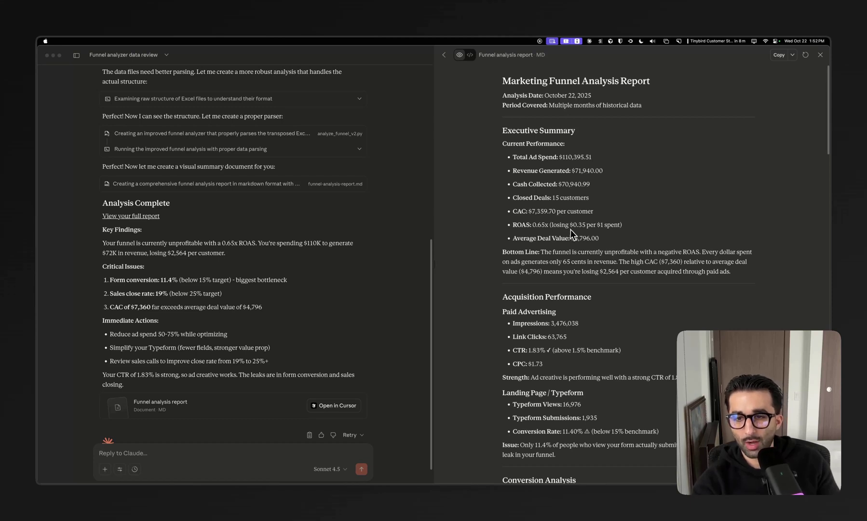
pyautogui.scroll(-1, 585, 247)
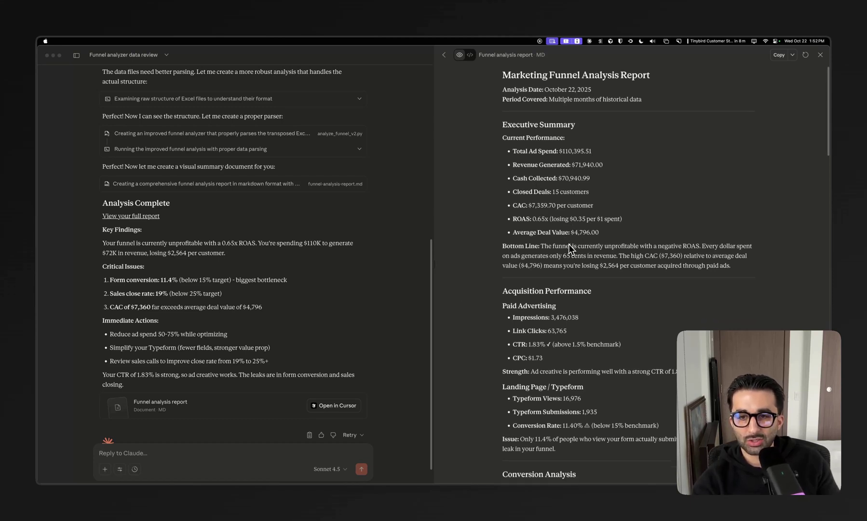
pyautogui.scroll(-1, 569, 245)
pyautogui.scroll(-2, 564, 227)
pyautogui.scroll(-3, 564, 227)
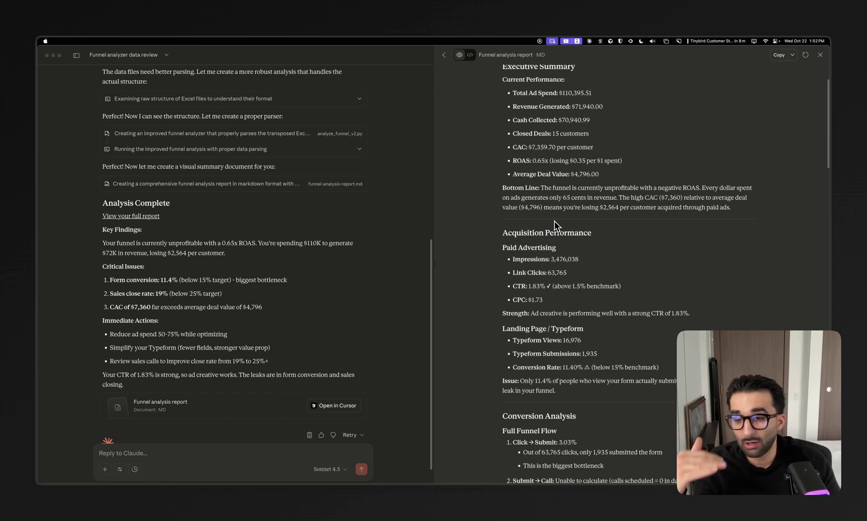
pyautogui.scroll(-5, 554, 220)
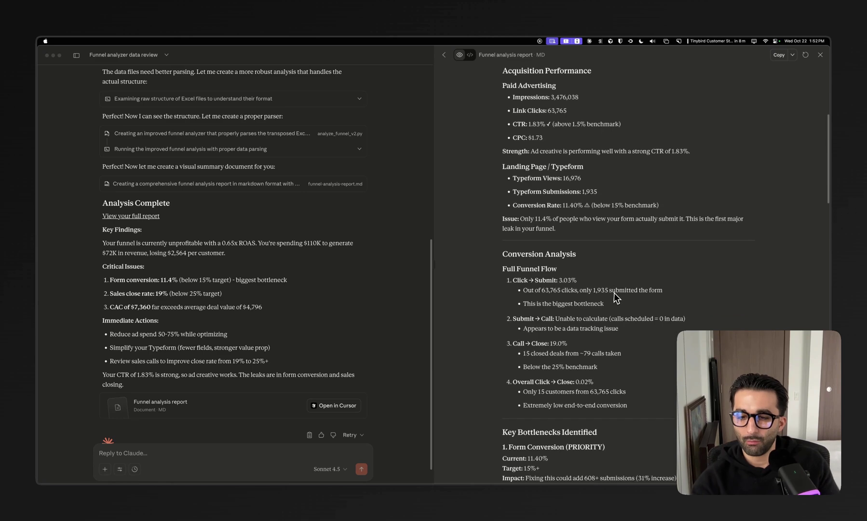
pyautogui.scroll(-6, 614, 290)
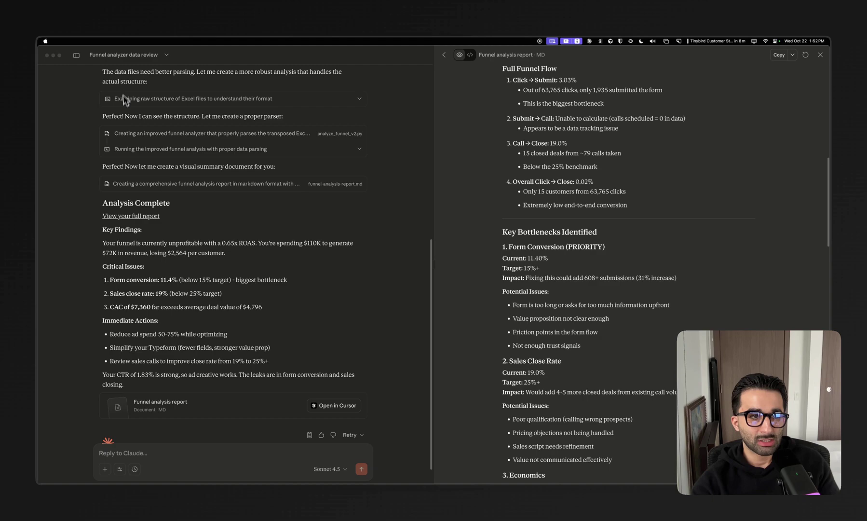
pyautogui.click(76, 55)
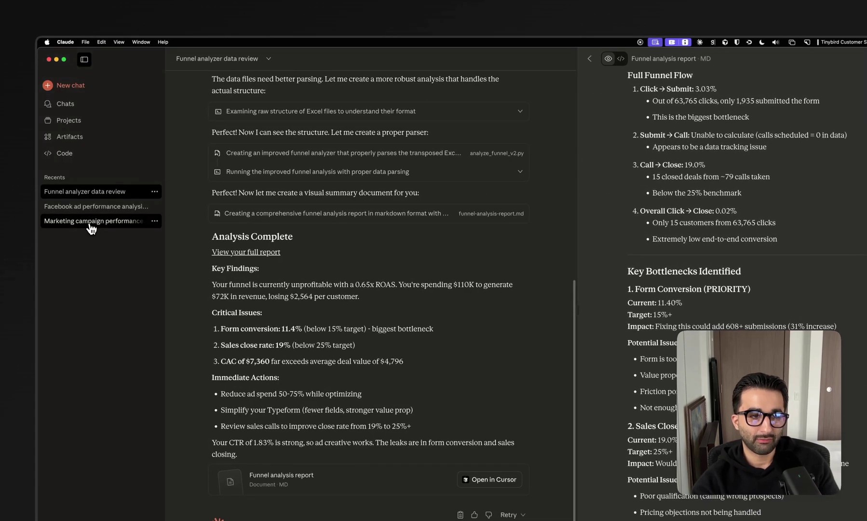
pyautogui.click(90, 223)
pyautogui.scroll(-10, 465, 227)
pyautogui.scroll(-10, 465, 223)
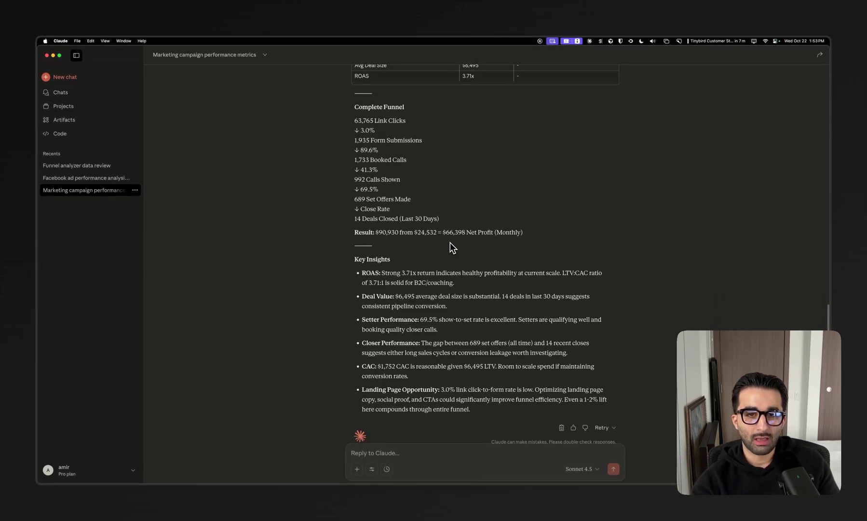
pyautogui.scroll(-2, 450, 243)
pyautogui.scroll(3, 452, 239)
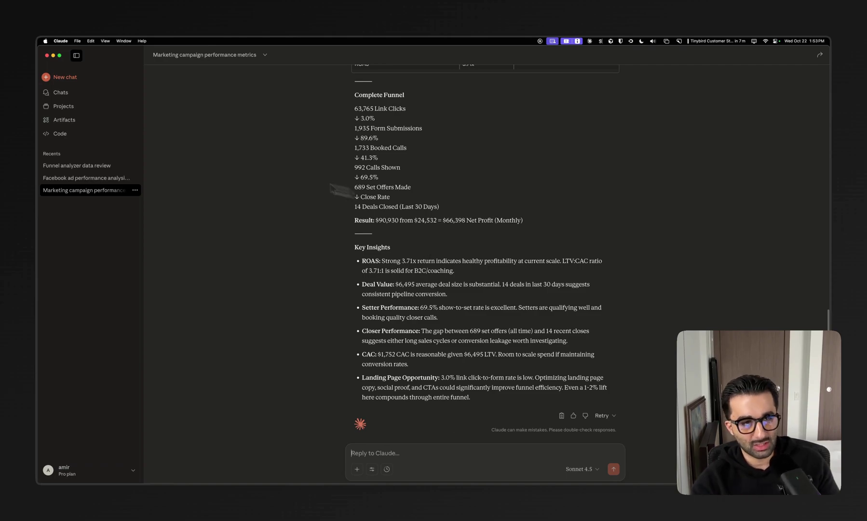
pyautogui.click(77, 166)
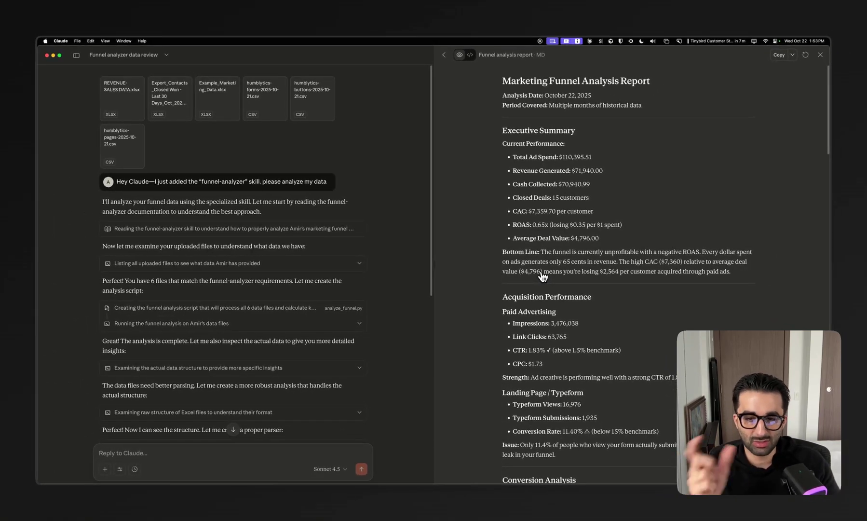
# Read the rest of the Marketing Funnel Analysis Report, then bring up the overview of open windows
pyautogui.scroll(-3, 543, 276)
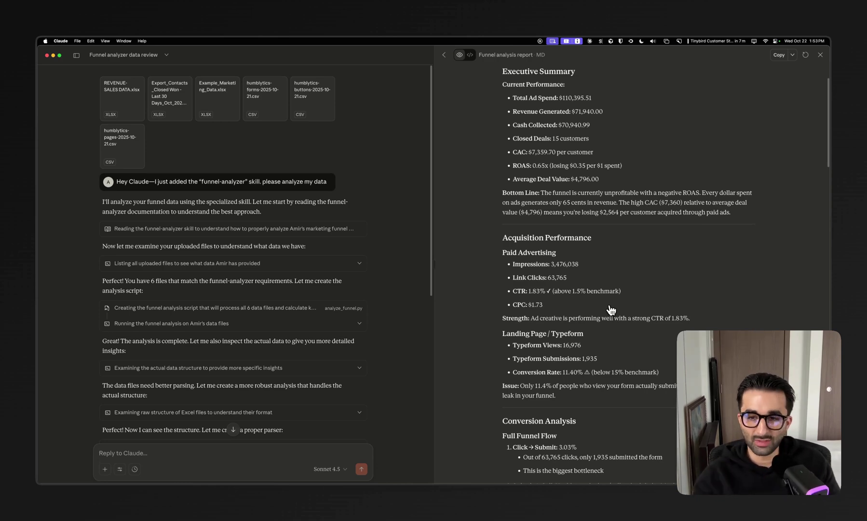
pyautogui.scroll(-10, 610, 309)
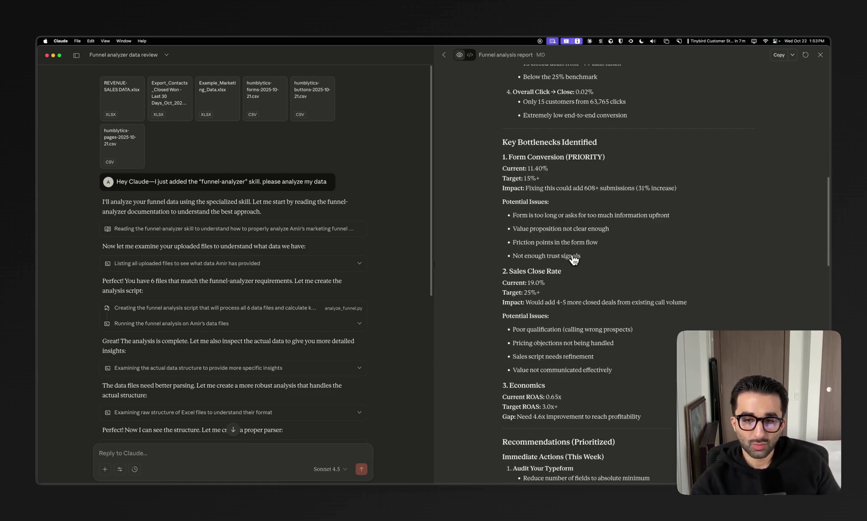
pyautogui.scroll(-20, 573, 260)
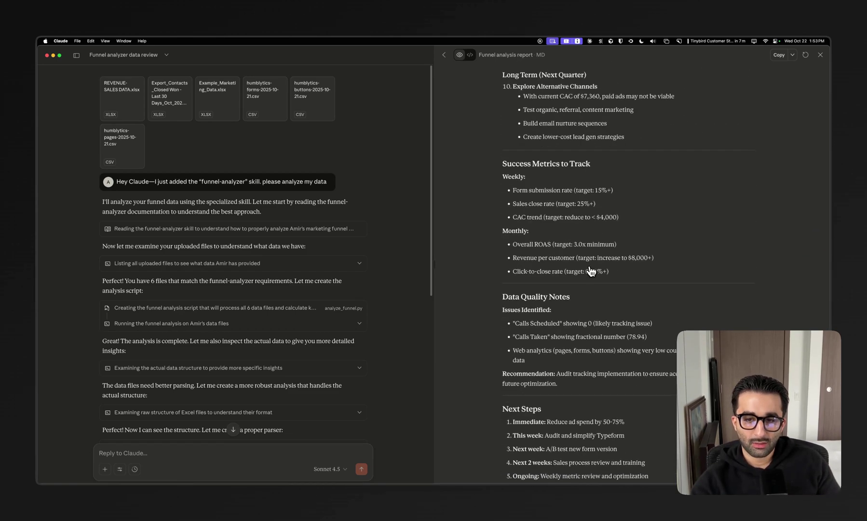
pyautogui.scroll(-2, 591, 271)
pyautogui.scroll(20, 591, 271)
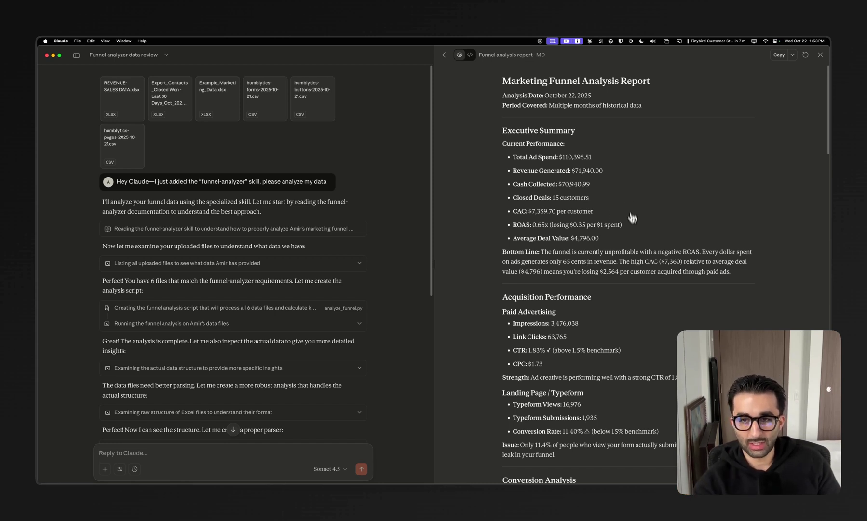
pyautogui.scroll(-3, 629, 240)
pyautogui.hotkey('ctrl', 'Up')
pyautogui.click(319, 211)
pyautogui.scroll(-10, 393, 250)
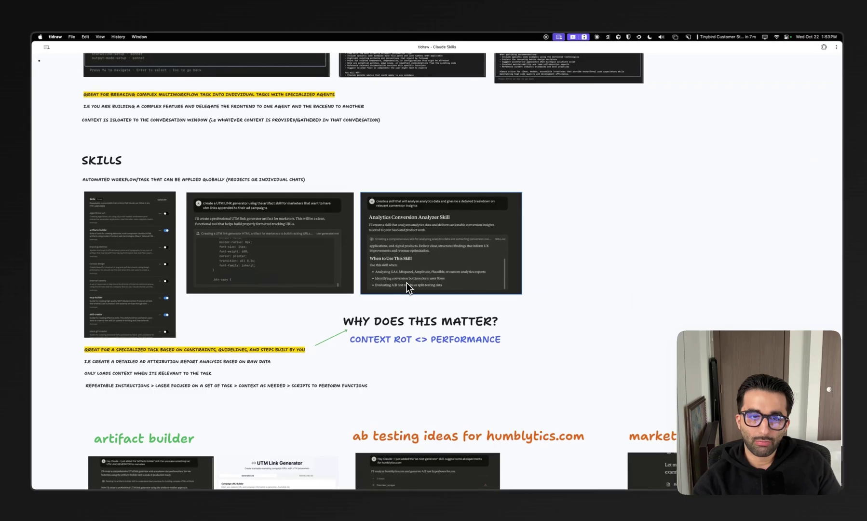
pyautogui.scroll(15, 406, 282)
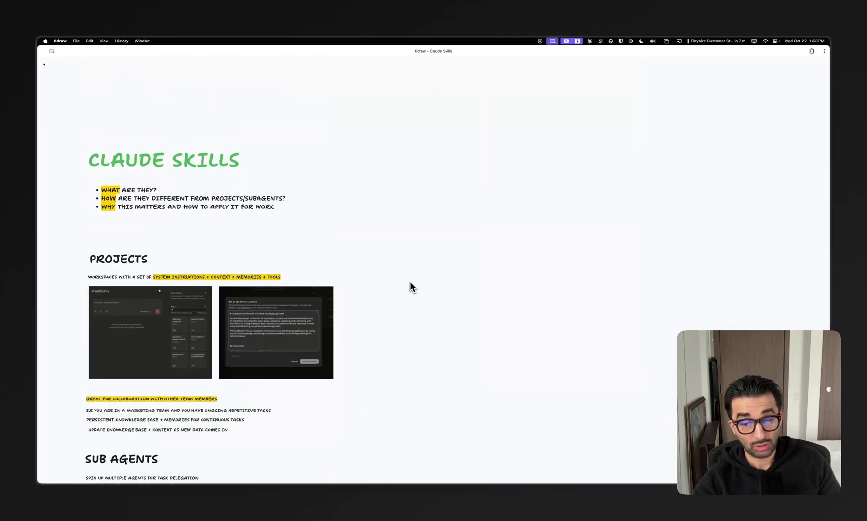
pyautogui.scroll(-20, 418, 248)
pyautogui.scroll(-3, 423, 252)
pyautogui.hscroll(6, 491, 253)
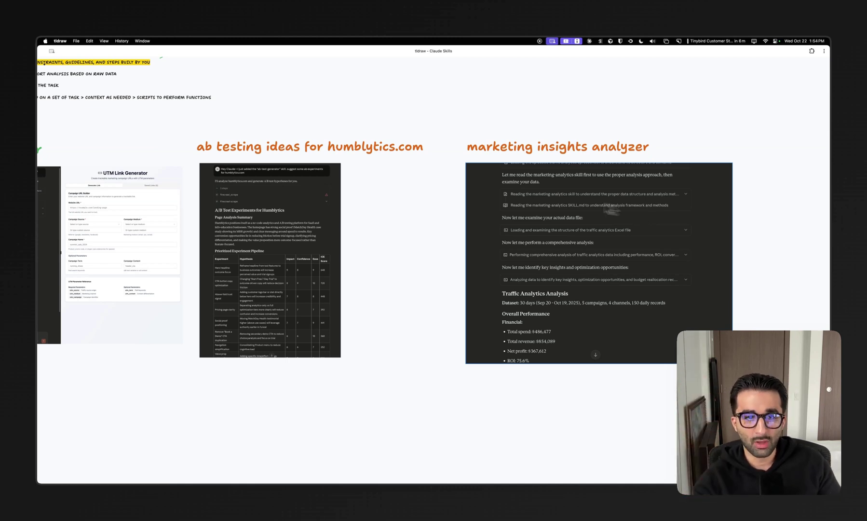
pyautogui.hscroll(-4, 639, 214)
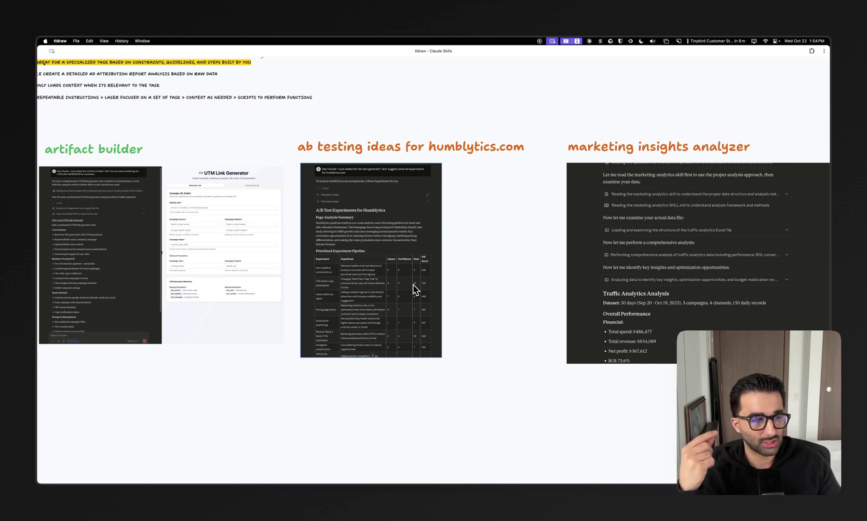
pyautogui.hscroll(-5, 412, 284)
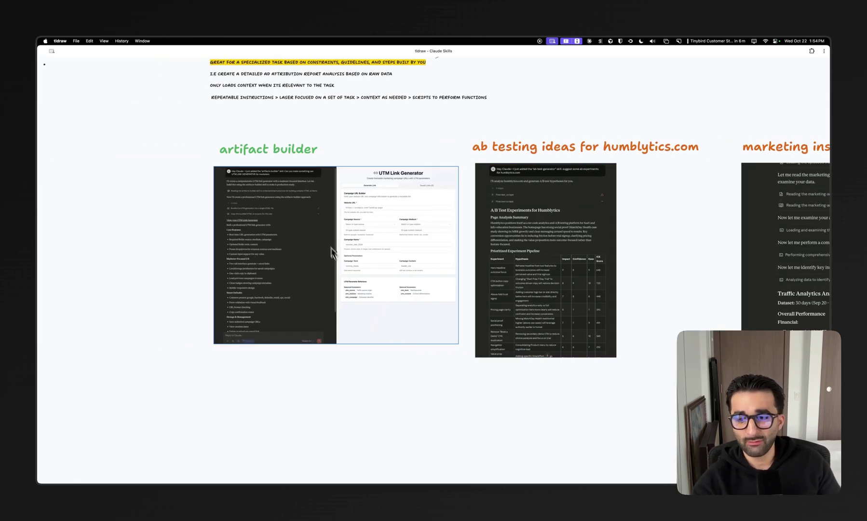